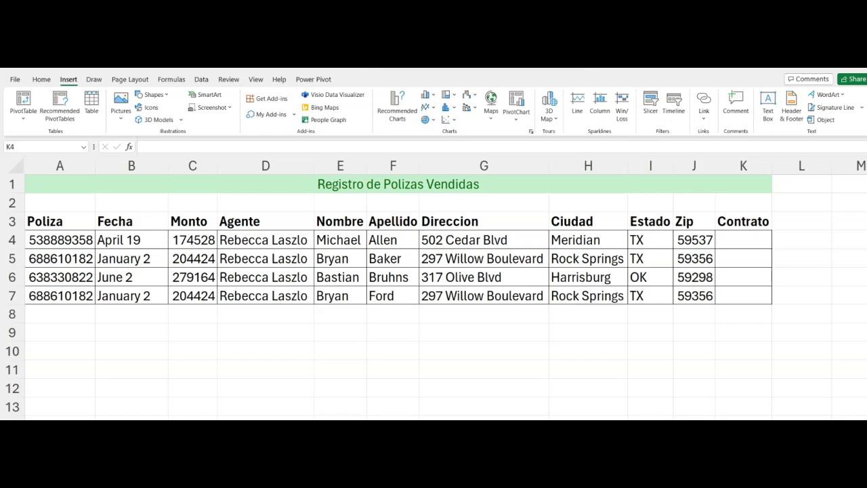
Step: Check the Contratos folder of contract files and select cell K4 for the first contract
{"action": "left_click", "coordinate": [859, 277]}
{"action": "left_click", "coordinate": [745, 242]}
{"action": "left_click_drag", "start_coordinate": [745, 242], "coordinate": [745, 292]}
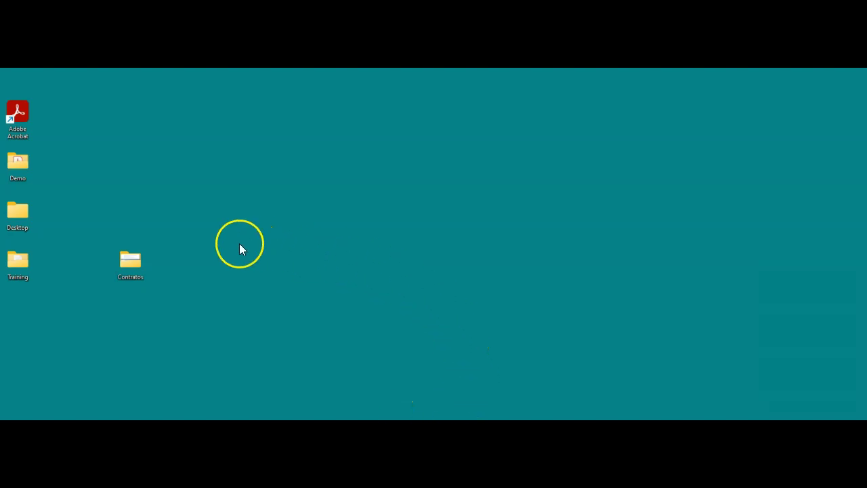
{"action": "double_click", "coordinate": [125, 269]}
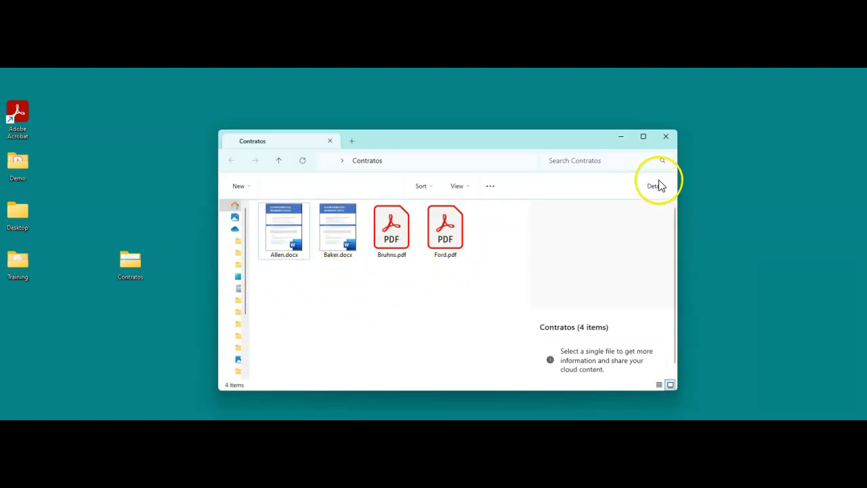
{"action": "left_click", "coordinate": [666, 140]}
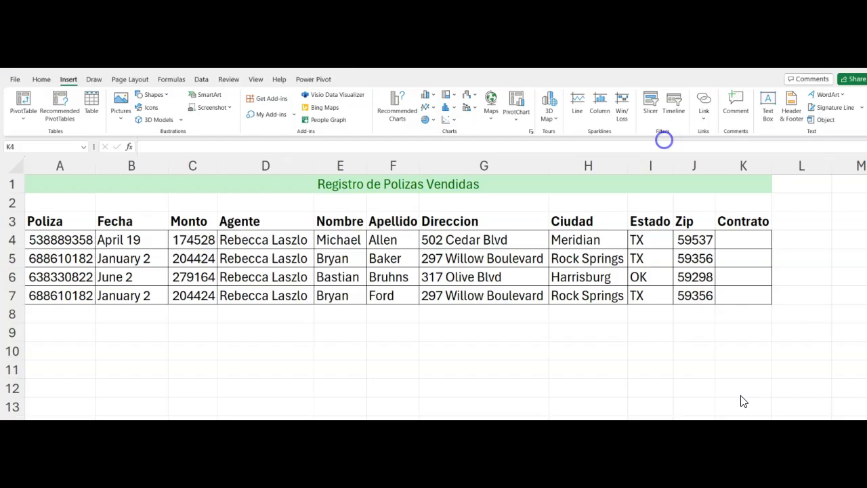
{"action": "left_click", "coordinate": [732, 242]}
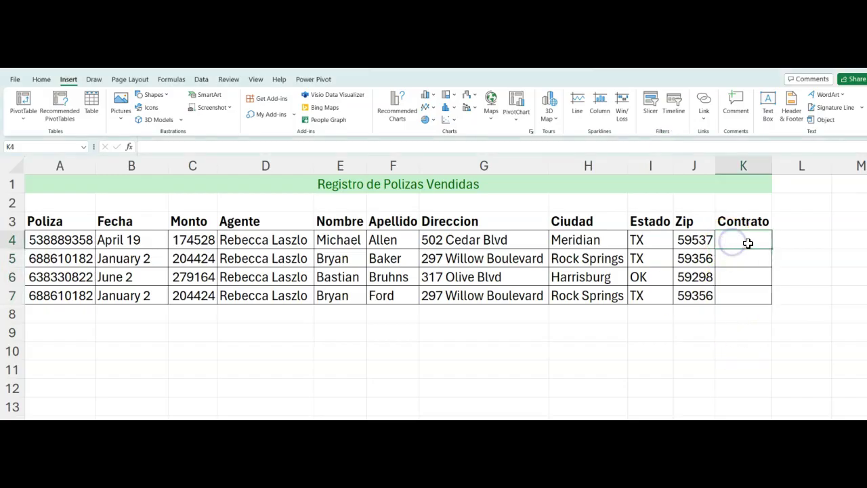
{"action": "left_click", "coordinate": [10, 242]}
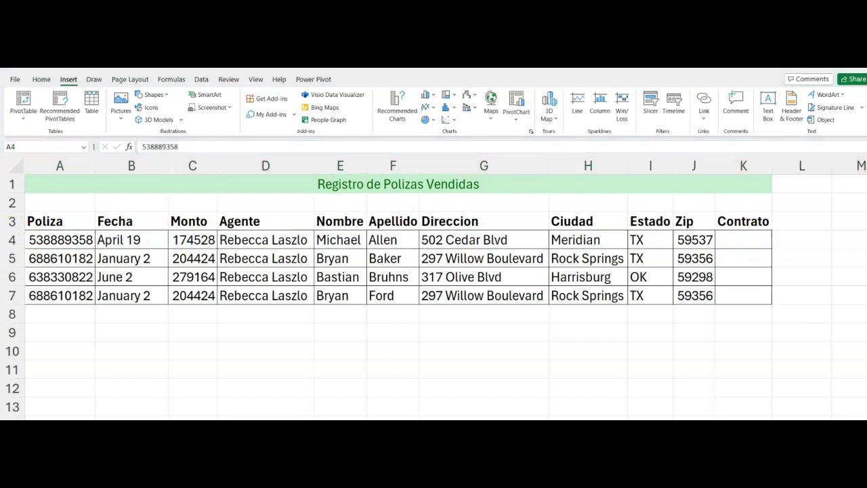
{"action": "left_click", "coordinate": [732, 242]}
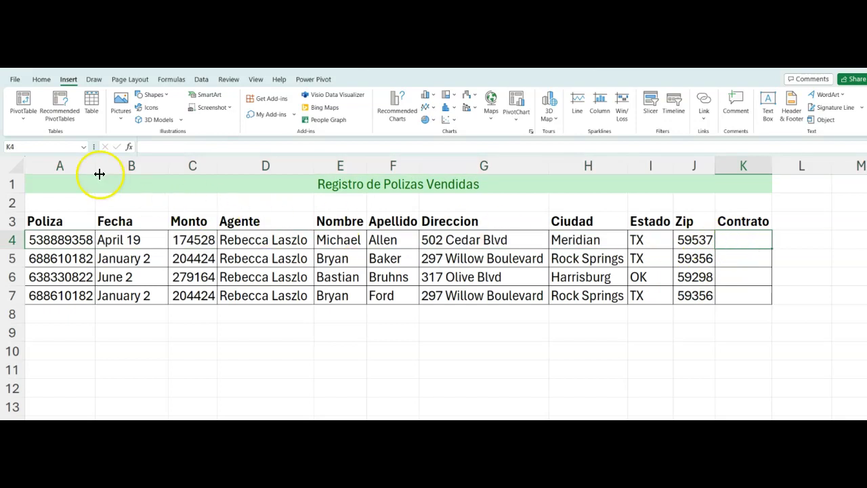
{"action": "left_click", "coordinate": [50, 150]}
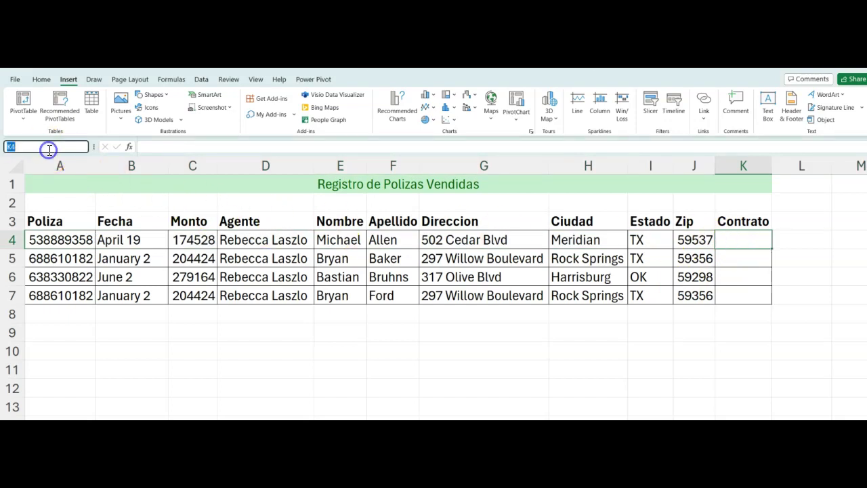
{"action": "left_click", "coordinate": [738, 240]}
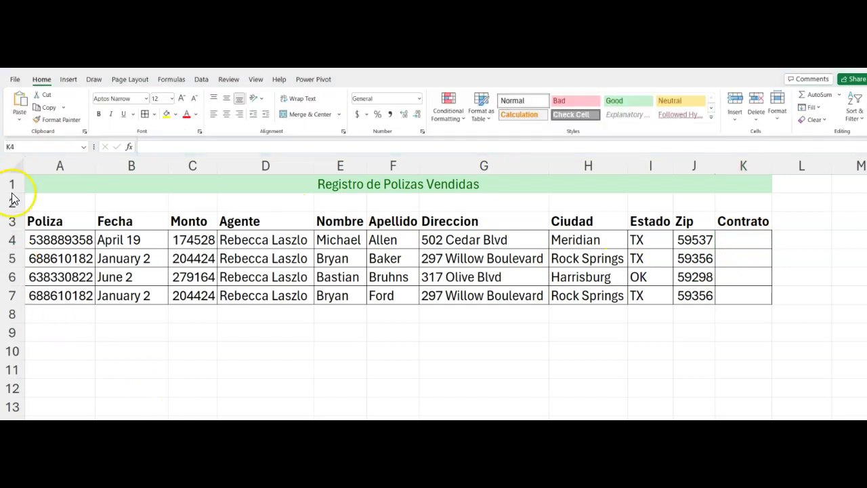
Step: Open Insert > Object, move the dialog into view, and choose Create from File
{"action": "left_click", "coordinate": [68, 80]}
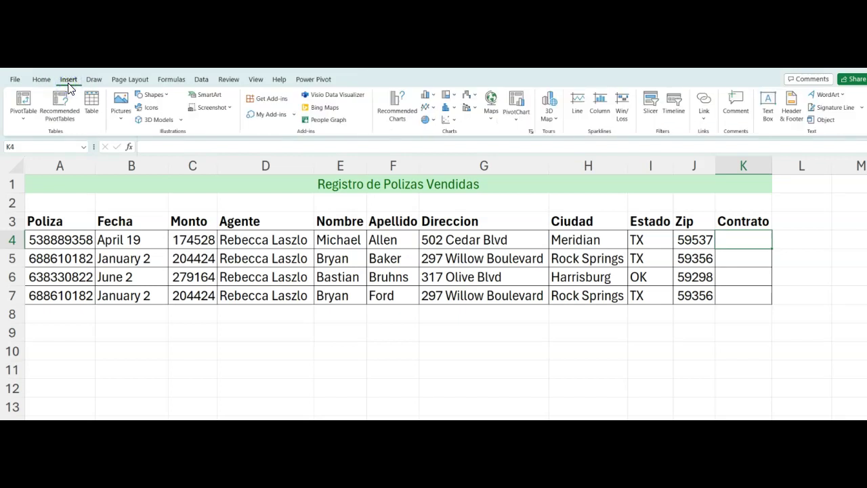
{"action": "left_click", "coordinate": [107, 114]}
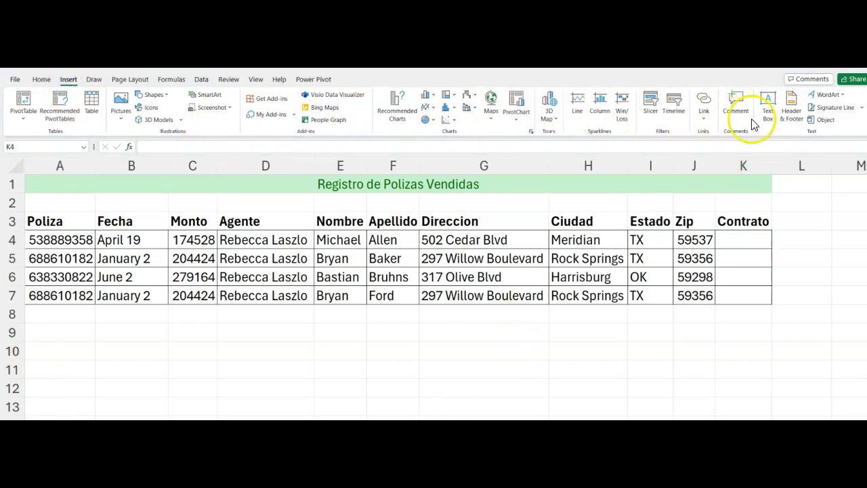
{"action": "left_click", "coordinate": [818, 122]}
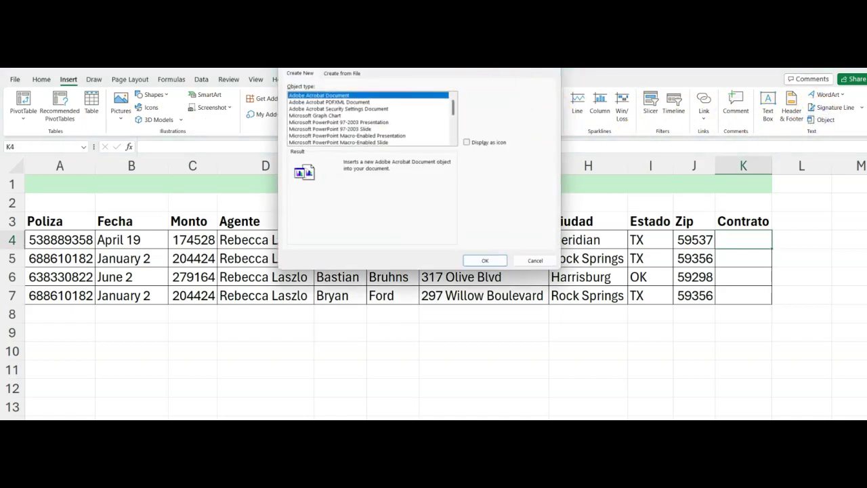
{"action": "left_click_drag", "start_coordinate": [484, 48], "coordinate": [484, 120]}
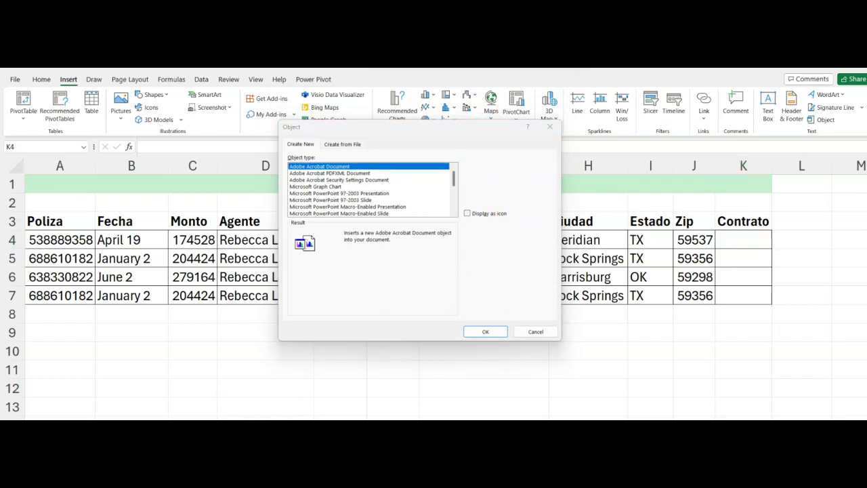
{"action": "left_click", "coordinate": [308, 151]}
{"action": "left_click", "coordinate": [339, 149]}
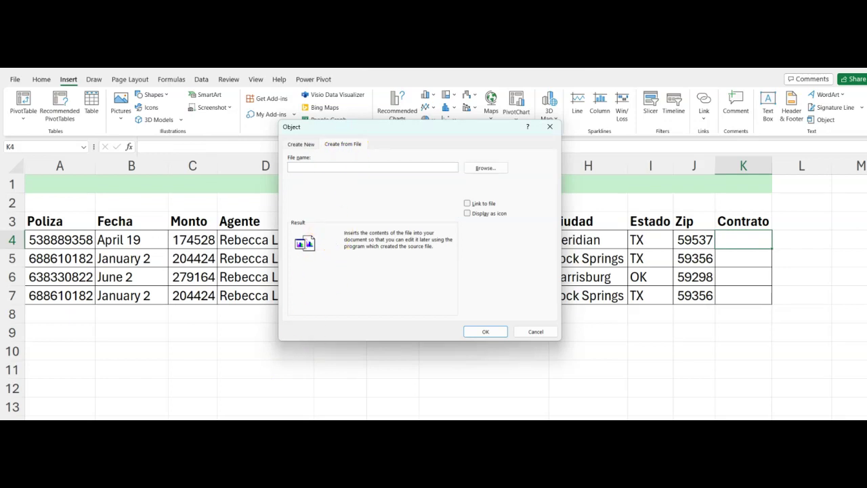
Step: Embed Allen.docx from the Contratos folder into K4, displayed as an icon
{"action": "left_click", "coordinate": [488, 170]}
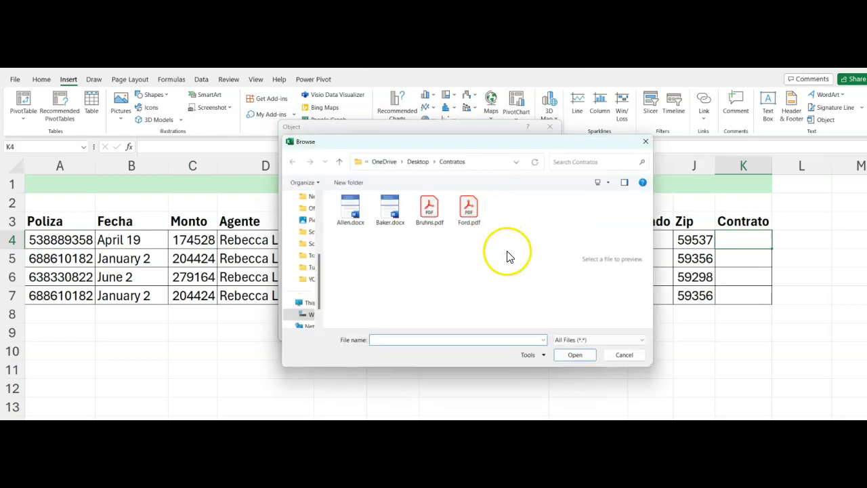
{"action": "double_click", "coordinate": [348, 213]}
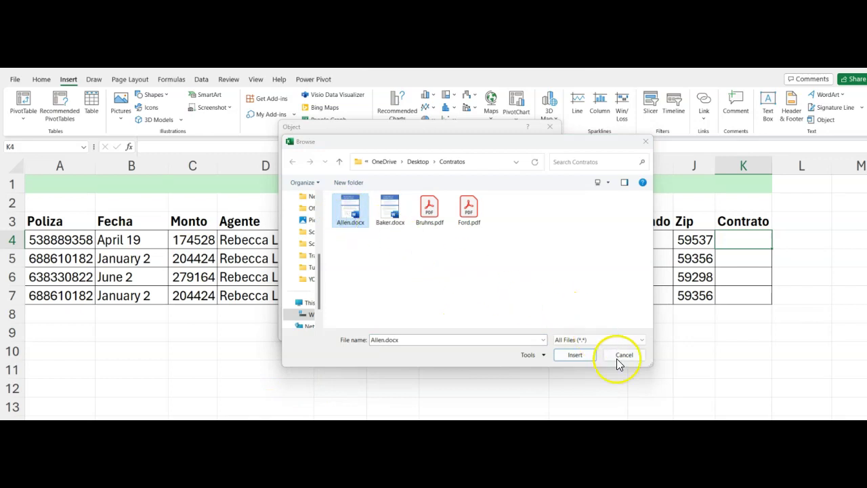
{"action": "left_click", "coordinate": [580, 357]}
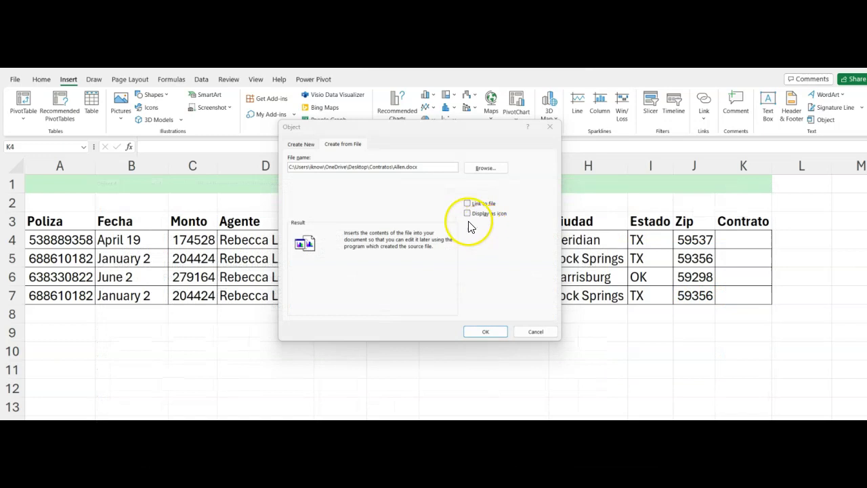
{"action": "left_click", "coordinate": [467, 214]}
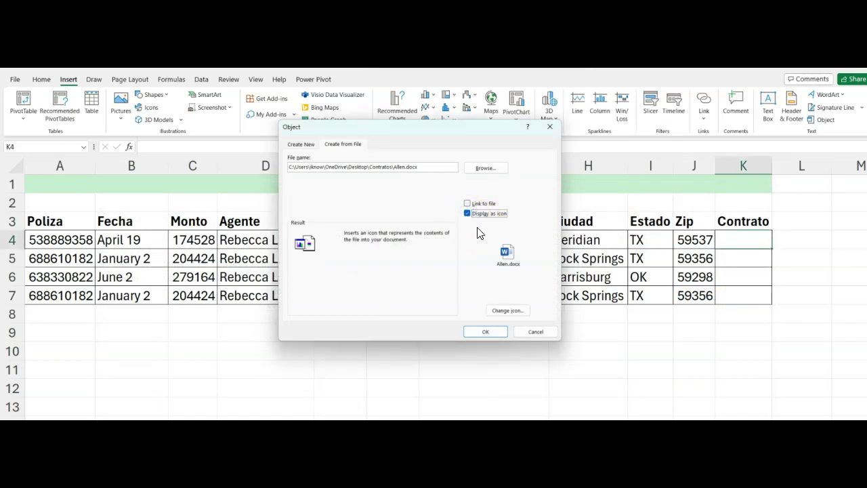
{"action": "left_click", "coordinate": [476, 249]}
{"action": "left_click", "coordinate": [500, 311]}
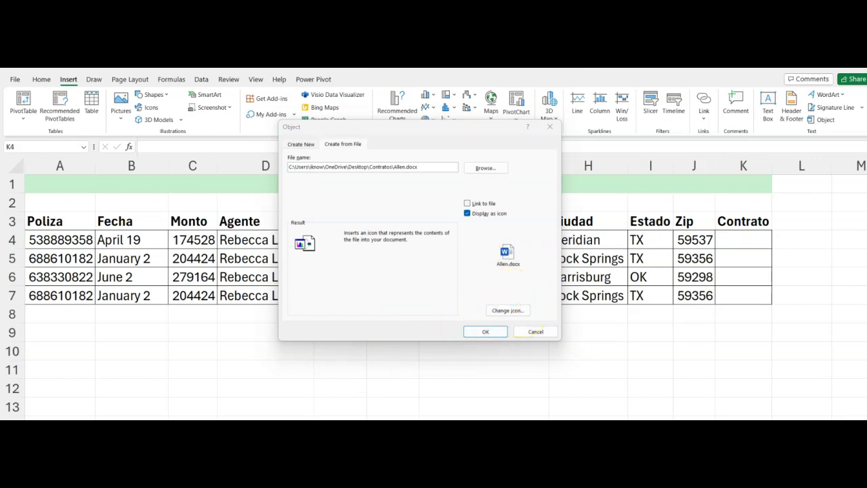
{"action": "left_click", "coordinate": [485, 332]}
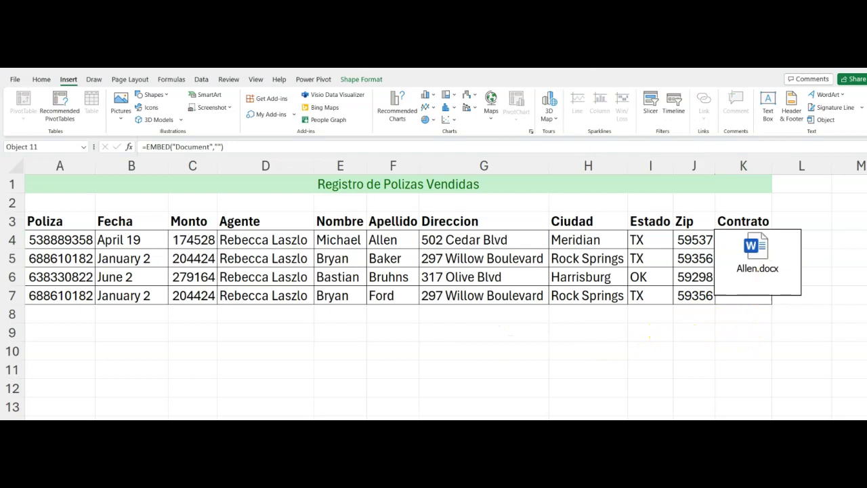
Step: Resize the Allen.docx object from its bottom-right corner until it sits inside K4
{"action": "left_click", "coordinate": [754, 280]}
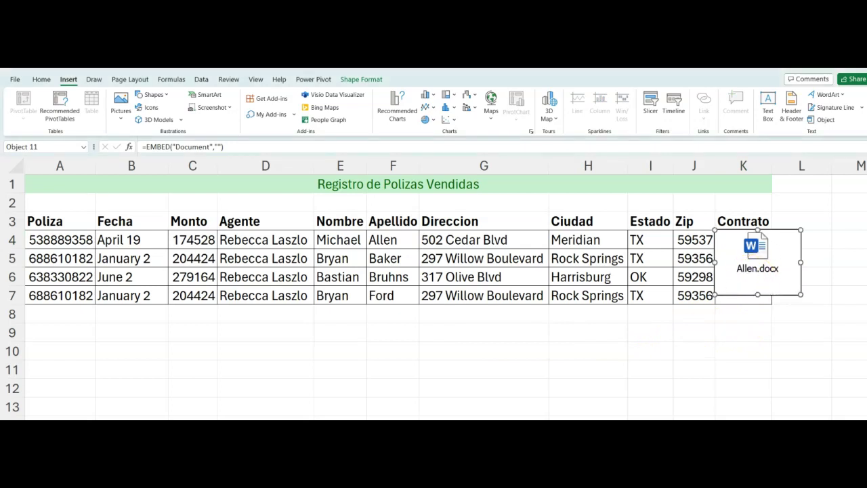
{"action": "left_click_drag", "start_coordinate": [801, 294], "coordinate": [740, 248]}
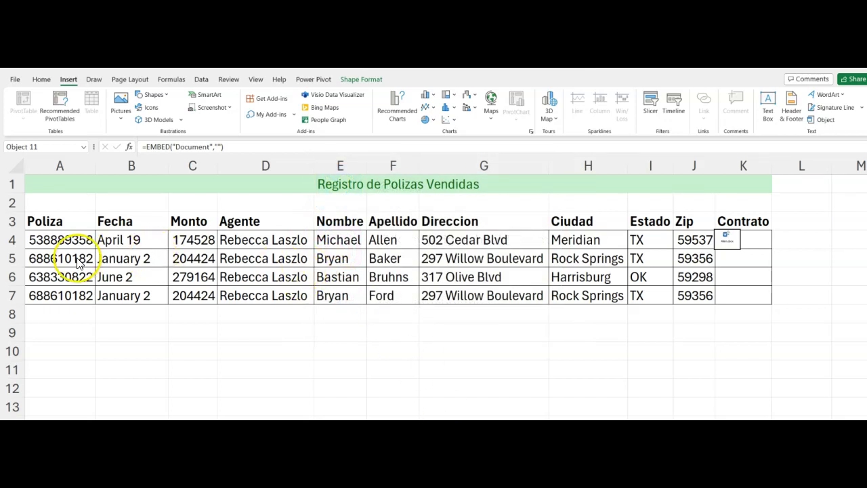
Step: Embed Baker.docx as an icon in K5 and shrink it to fit the cell
{"action": "left_click", "coordinate": [12, 259]}
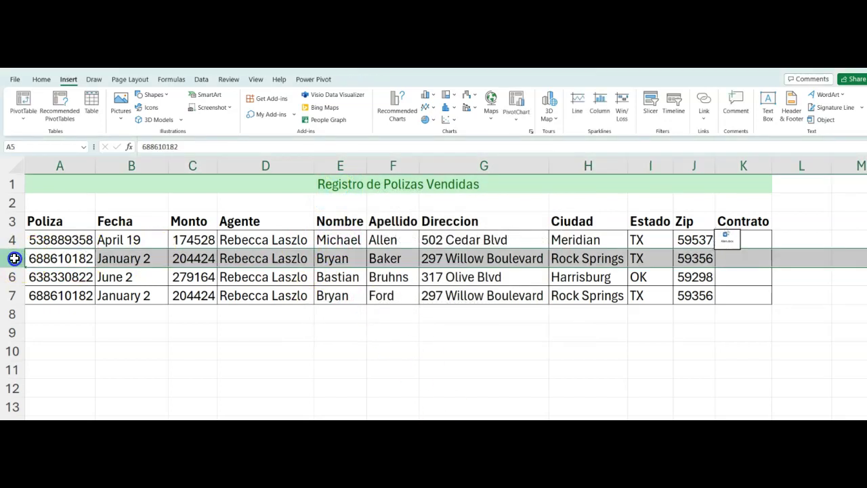
{"action": "left_click", "coordinate": [826, 121]}
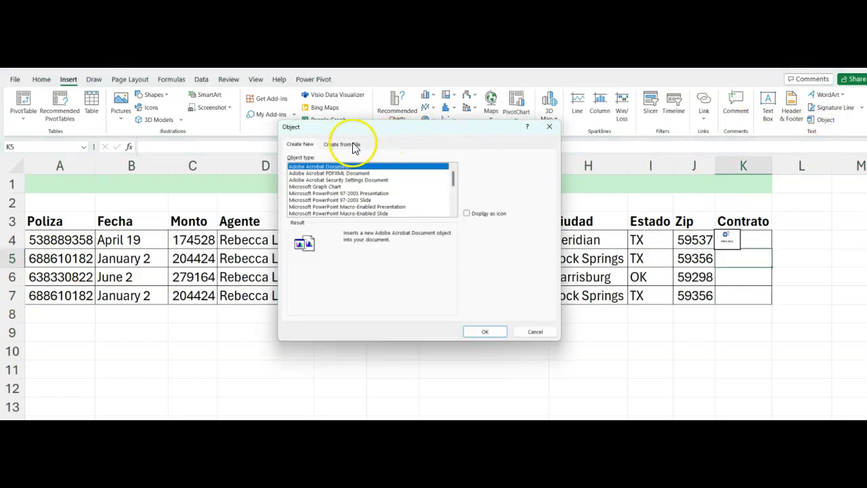
{"action": "left_click", "coordinate": [342, 144]}
{"action": "left_click", "coordinate": [485, 168]}
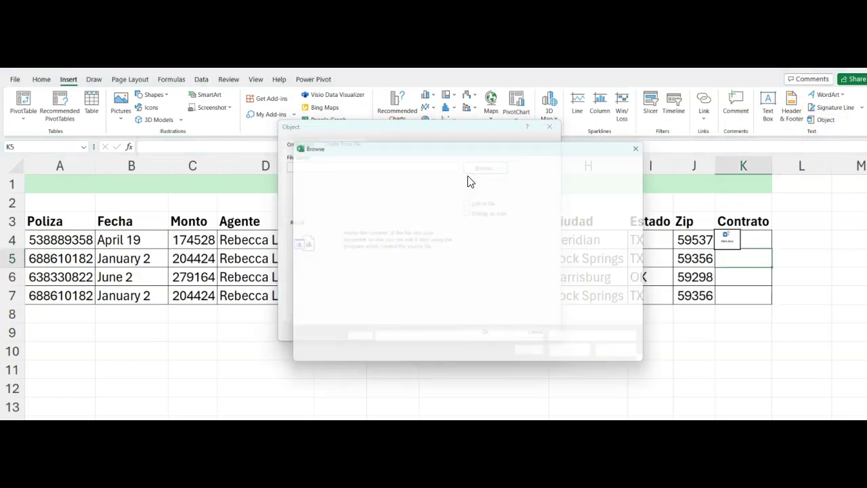
{"action": "left_click", "coordinate": [397, 207]}
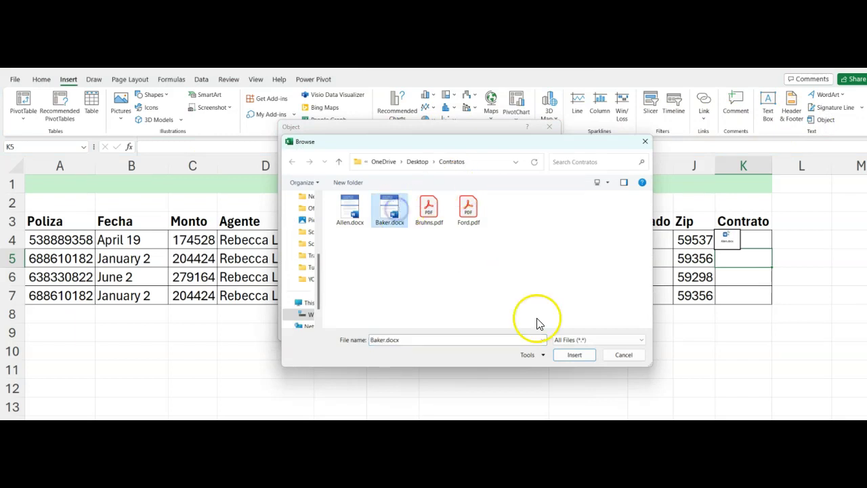
{"action": "left_click", "coordinate": [570, 354]}
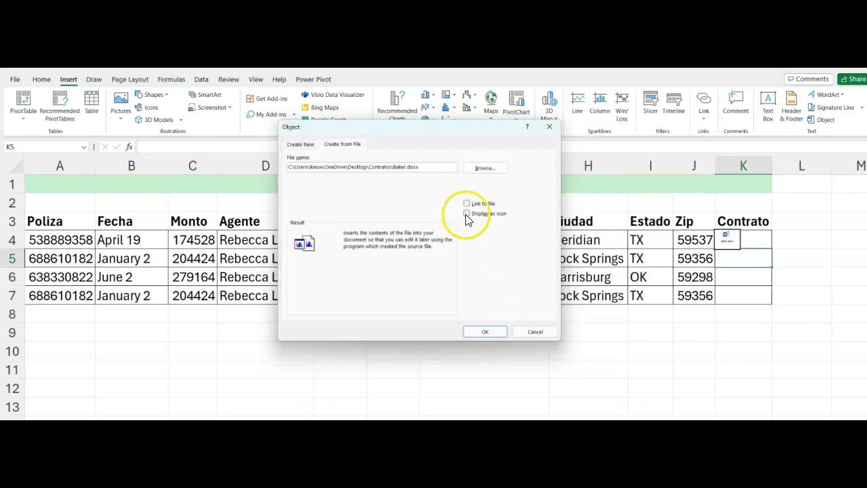
{"action": "left_click", "coordinate": [467, 213]}
{"action": "left_click", "coordinate": [484, 331]}
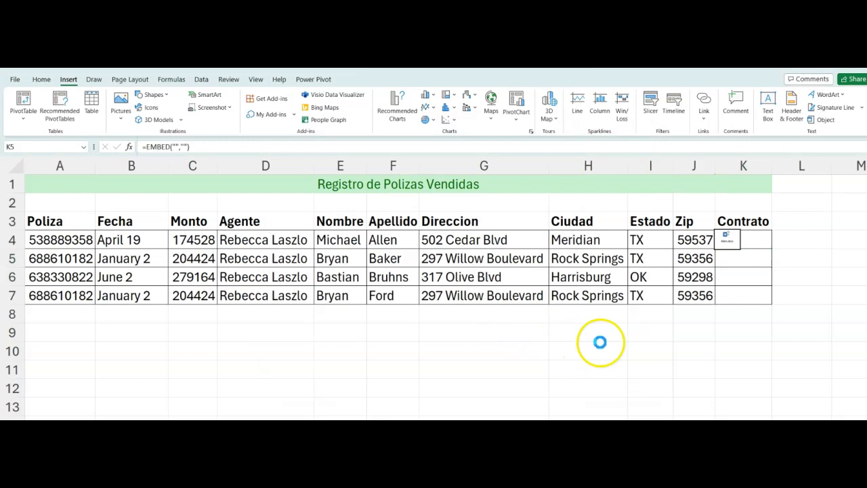
{"action": "left_click_drag", "start_coordinate": [842, 315], "coordinate": [777, 266]}
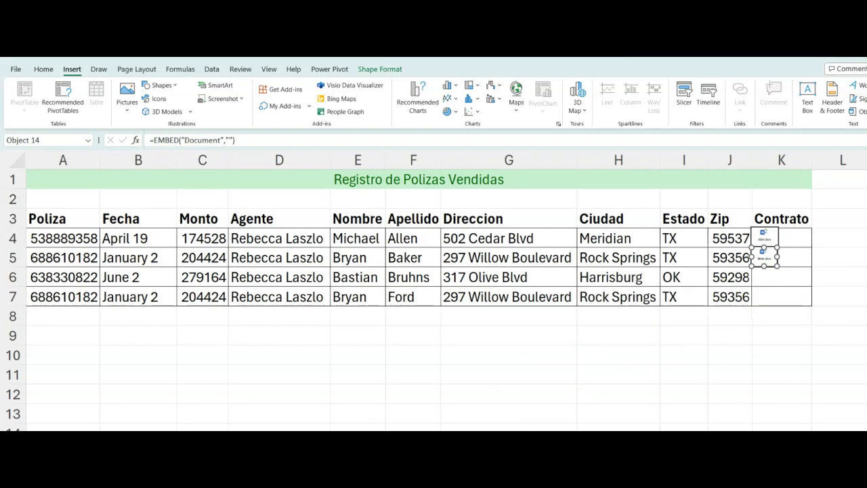
Step: Embed Bruhns.pdf from the Contratos folder as a displayed icon in cell K6
{"action": "left_click", "coordinate": [743, 280]}
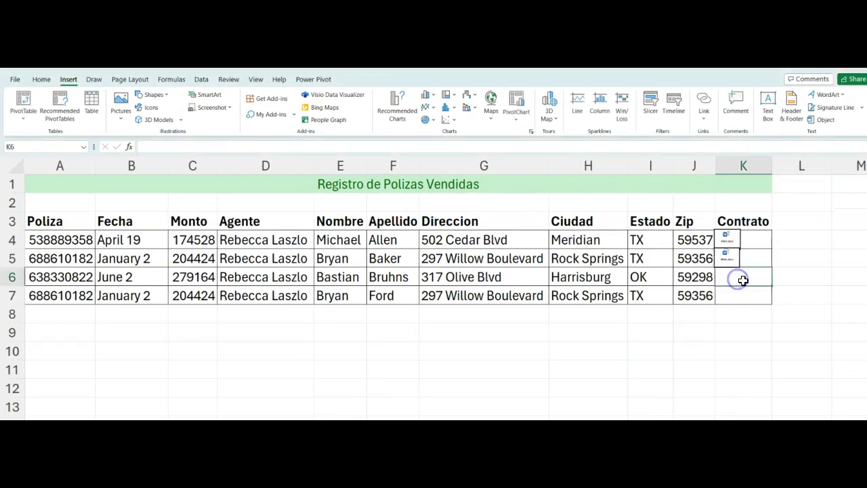
{"action": "left_click", "coordinate": [822, 121]}
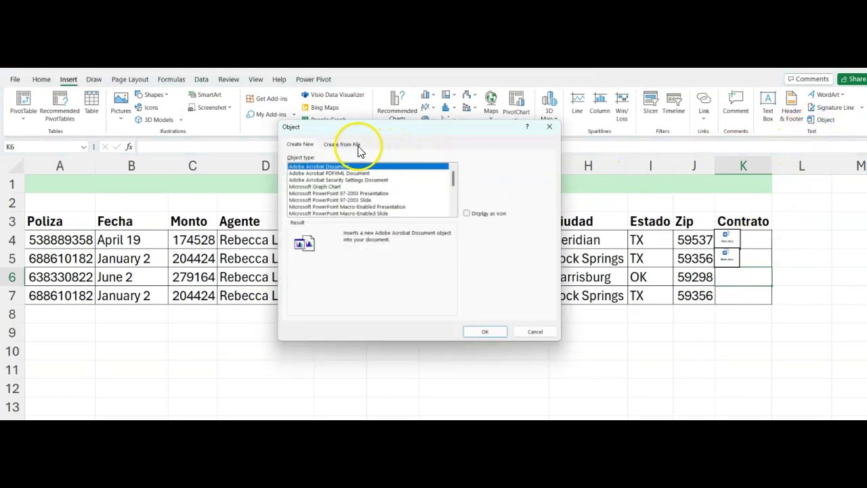
{"action": "left_click", "coordinate": [358, 148]}
{"action": "left_click", "coordinate": [479, 172]}
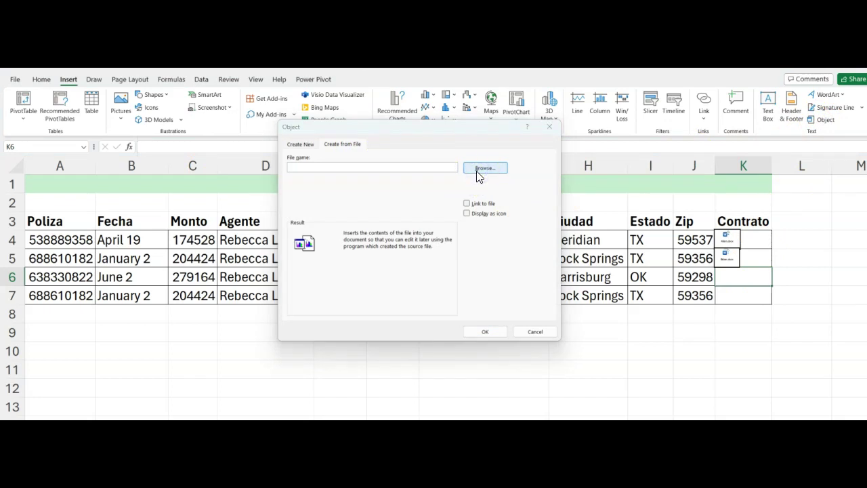
{"action": "left_click", "coordinate": [429, 209]}
{"action": "left_click", "coordinate": [576, 355]}
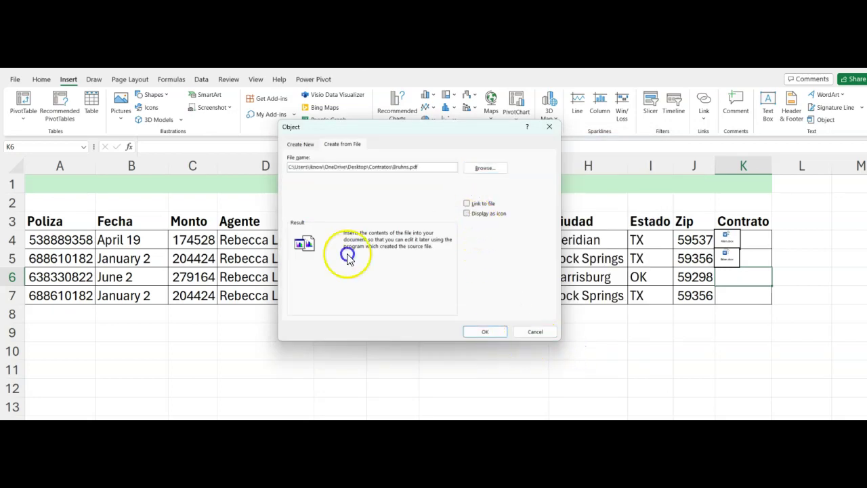
{"action": "left_click", "coordinate": [466, 213]}
{"action": "left_click", "coordinate": [480, 332]}
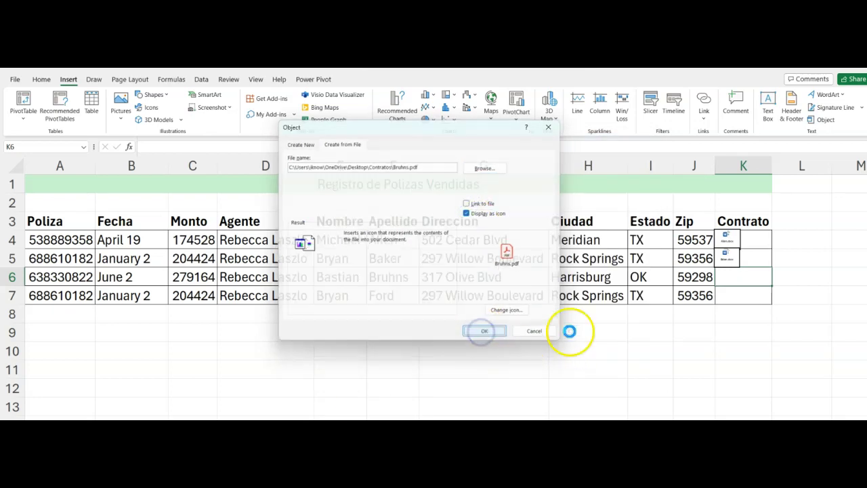
Step: Shrink the Bruhns.pdf icon into K6 and select K7 for the last contract
{"action": "left_click", "coordinate": [698, 329]}
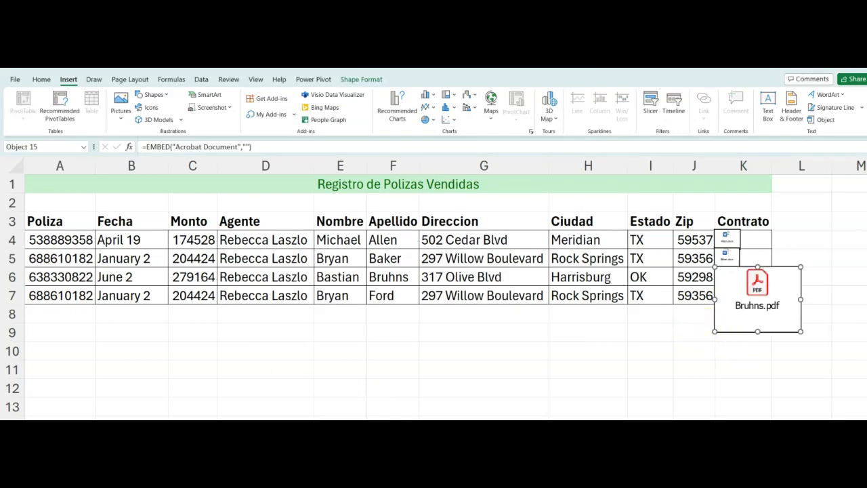
{"action": "left_click_drag", "start_coordinate": [801, 331], "coordinate": [739, 285]}
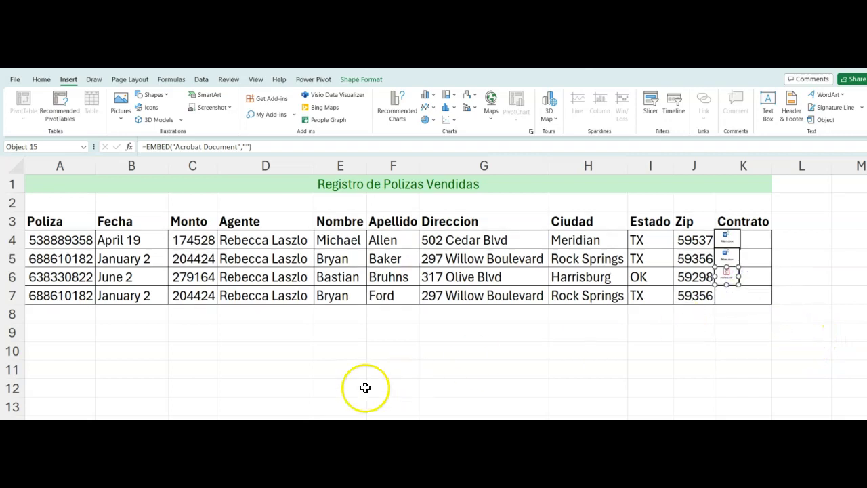
{"action": "left_click", "coordinate": [749, 298]}
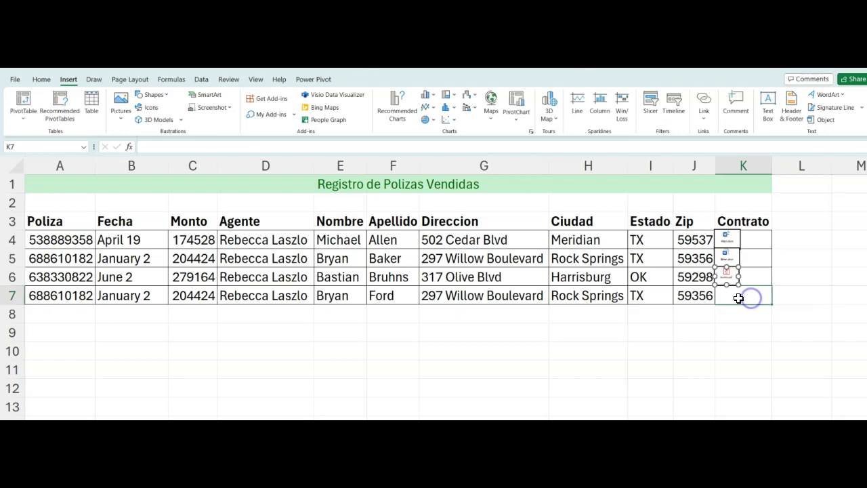
Step: Embed Ford.pdf as an icon in K7, shrink it into the cell, and deselect it
{"action": "left_click", "coordinate": [826, 120]}
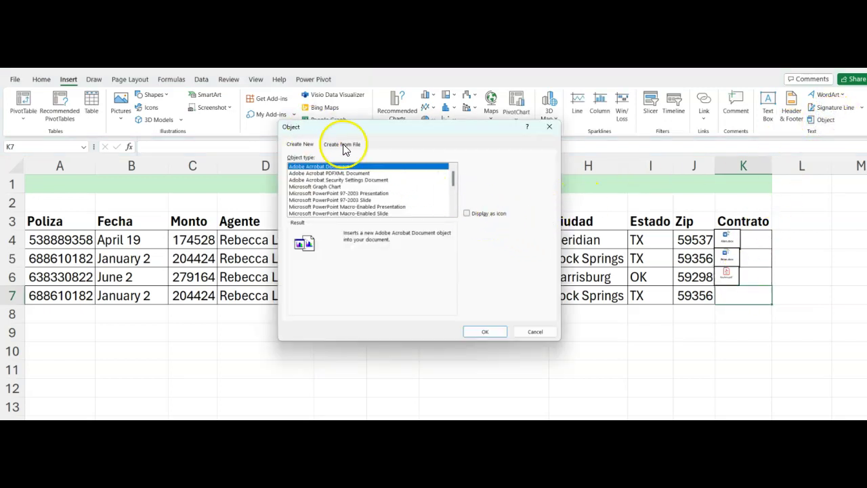
{"action": "left_click", "coordinate": [343, 145]}
{"action": "left_click", "coordinate": [483, 169]}
{"action": "left_click", "coordinate": [484, 170]}
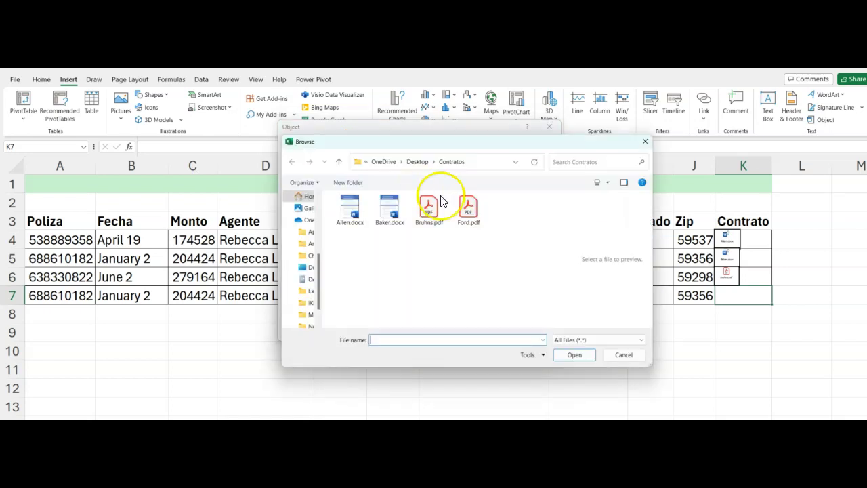
{"action": "left_click", "coordinate": [468, 207]}
{"action": "left_click", "coordinate": [571, 358]}
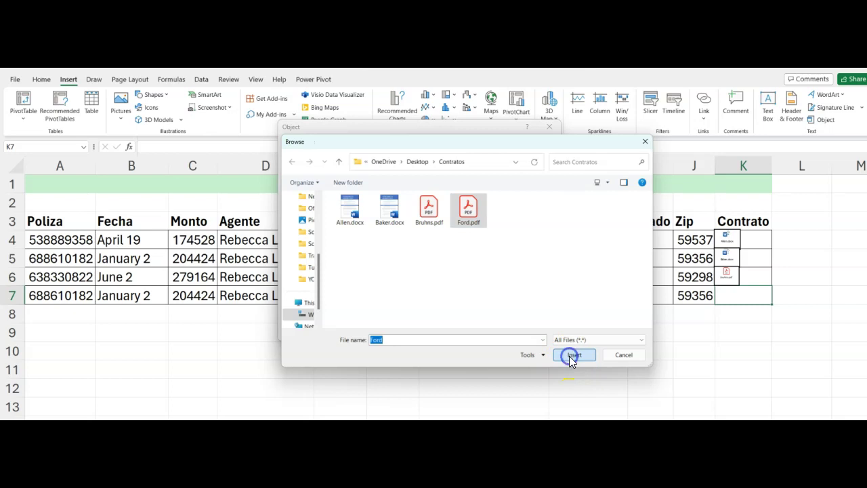
{"action": "left_click", "coordinate": [467, 214]}
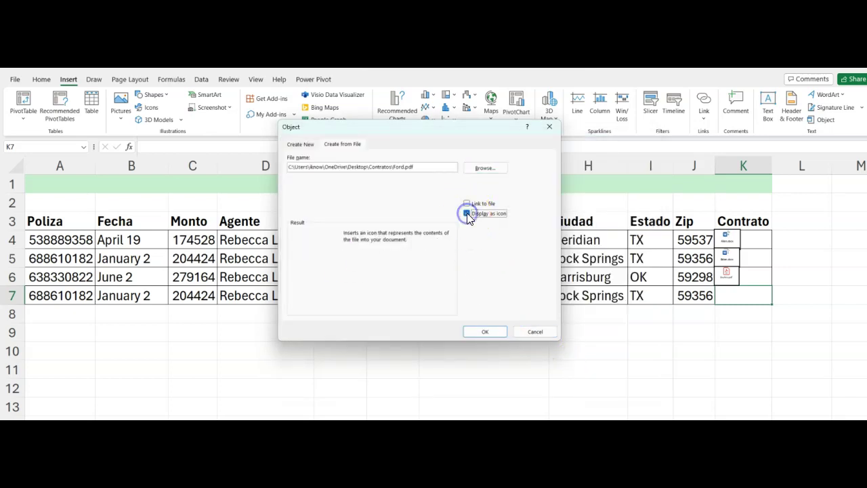
{"action": "left_click", "coordinate": [486, 332]}
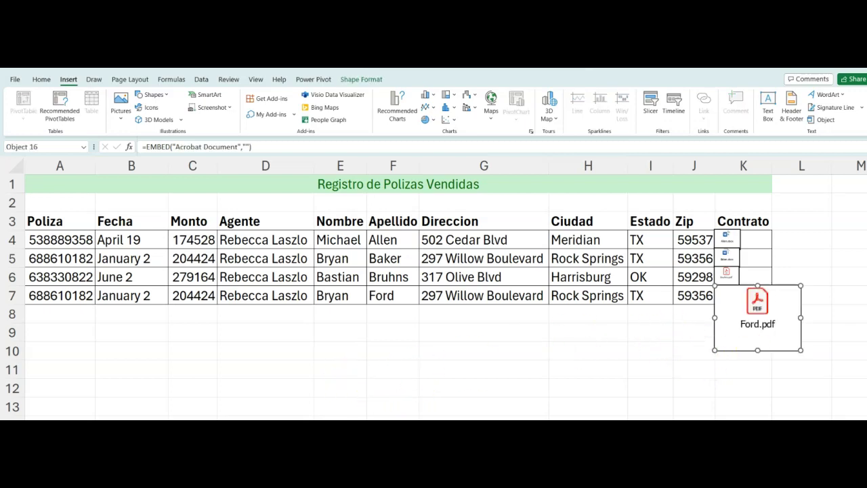
{"action": "left_click_drag", "start_coordinate": [801, 350], "coordinate": [741, 305]}
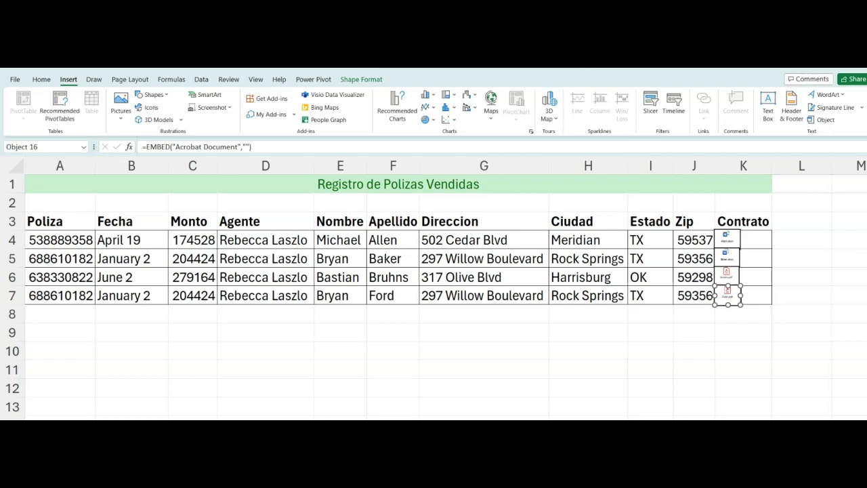
{"action": "key", "text": "Escape"}
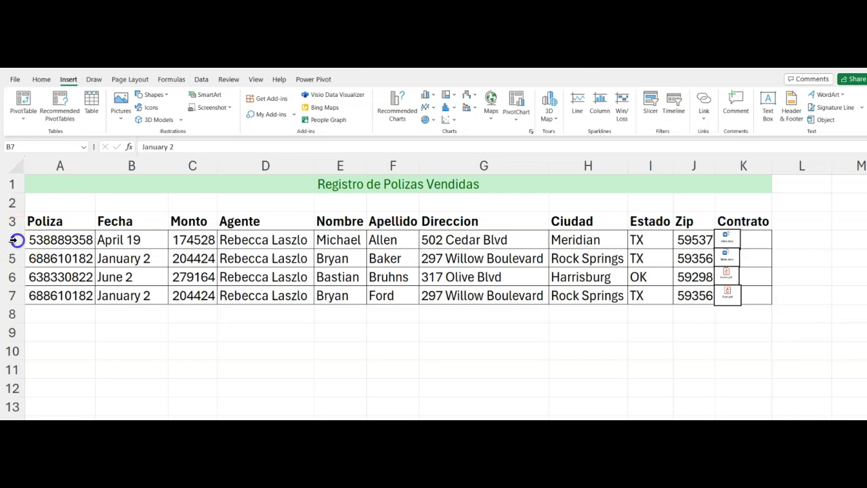
Step: Select rows 4–7 and drag a row border down to make them taller
{"action": "left_click", "coordinate": [12, 240]}
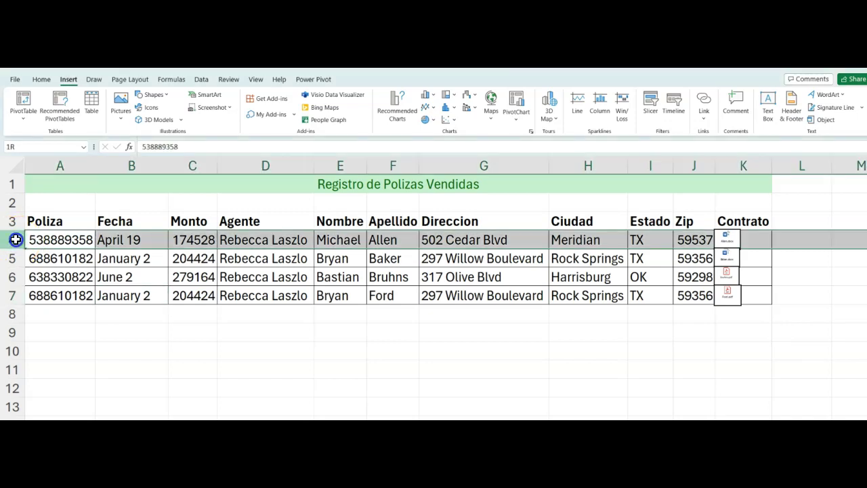
{"action": "left_click_drag", "start_coordinate": [11, 240], "coordinate": [14, 296]}
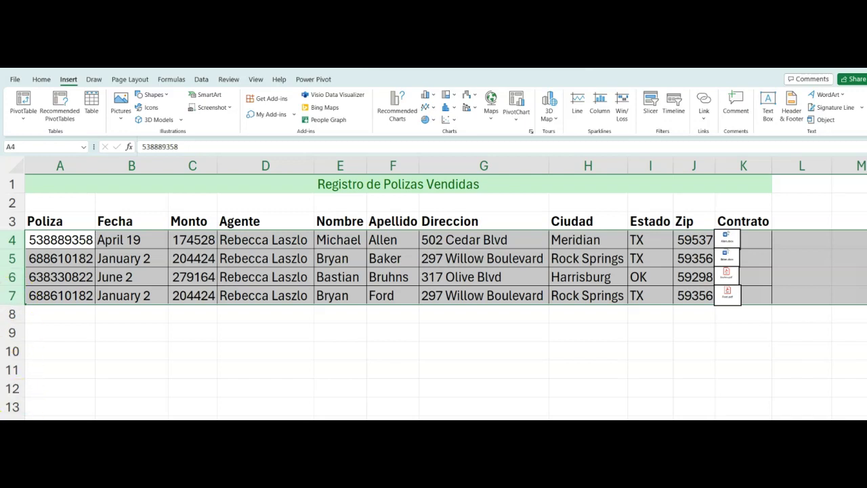
{"action": "left_click", "coordinate": [28, 242]}
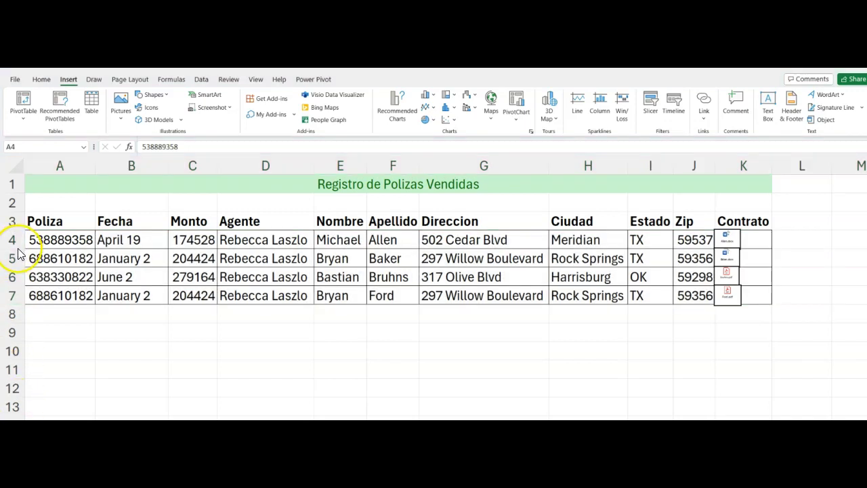
{"action": "left_click_drag", "start_coordinate": [17, 242], "coordinate": [17, 296]}
{"action": "left_click_drag", "start_coordinate": [17, 249], "coordinate": [15, 258]}
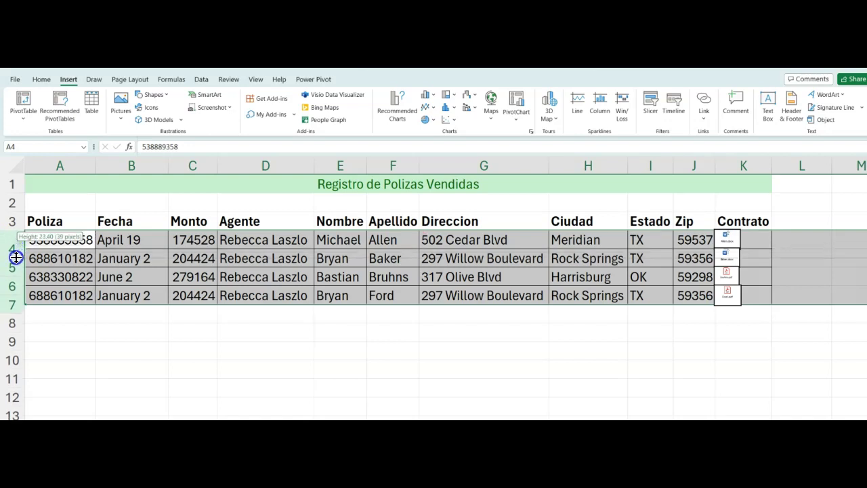
{"action": "left_click_drag", "start_coordinate": [15, 257], "coordinate": [15, 259]}
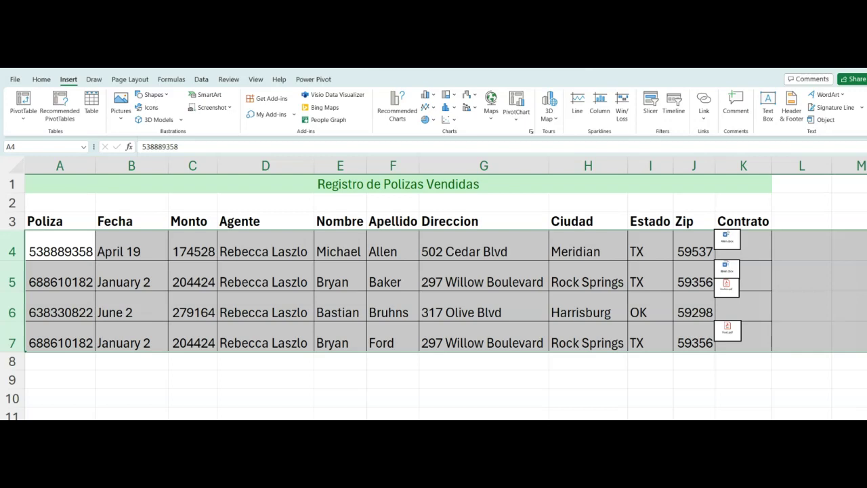
Step: Nudge each contract icon into its own cell, K4 through K7
{"action": "left_click", "coordinate": [732, 334]}
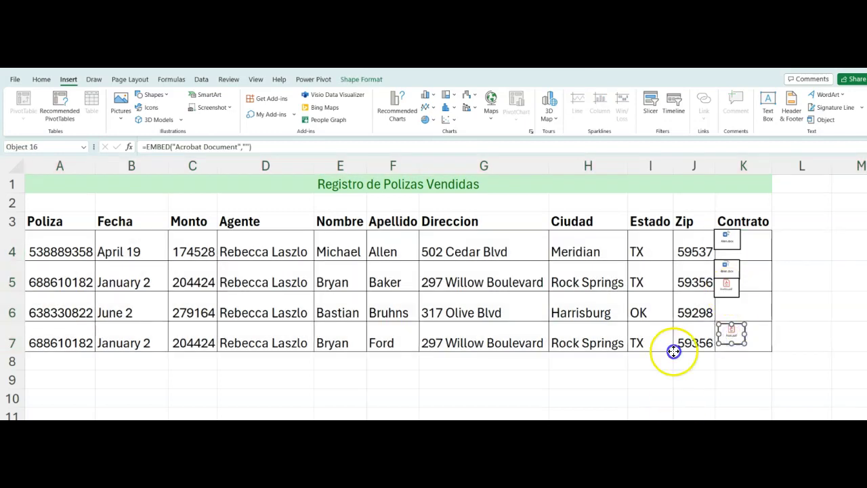
{"action": "left_click_drag", "start_coordinate": [729, 288], "coordinate": [730, 308]}
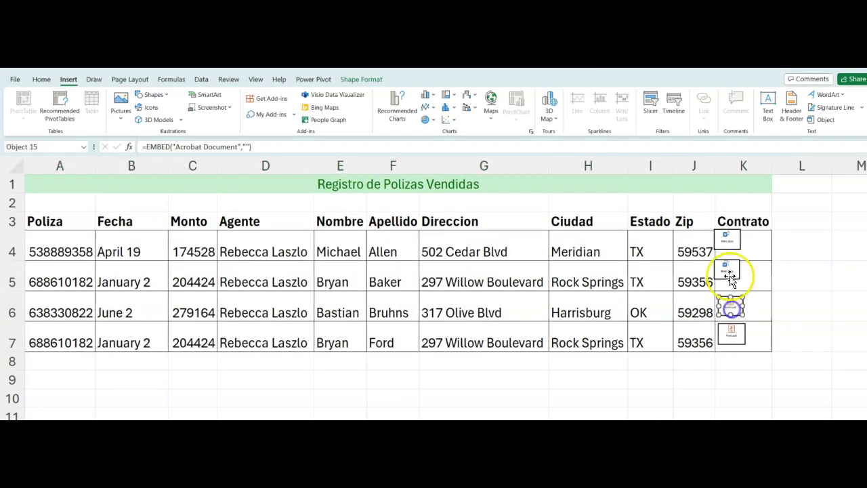
{"action": "left_click_drag", "start_coordinate": [730, 278], "coordinate": [735, 285]}
{"action": "left_click_drag", "start_coordinate": [728, 244], "coordinate": [732, 250]}
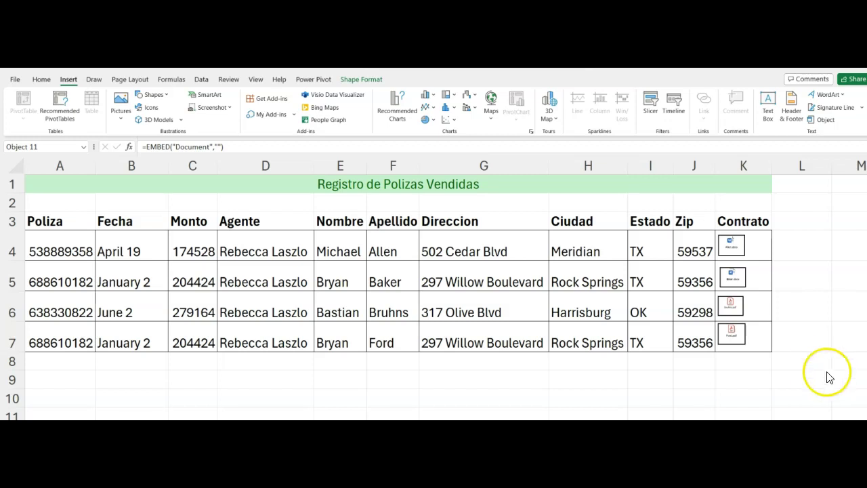
Step: Ctrl-select the K4, K5 and K6 contract icons together
{"action": "left_click", "coordinate": [734, 250]}
{"action": "left_click", "coordinate": [732, 278]}
{"action": "left_click", "coordinate": [731, 311]}
{"action": "left_click", "coordinate": [731, 333]}
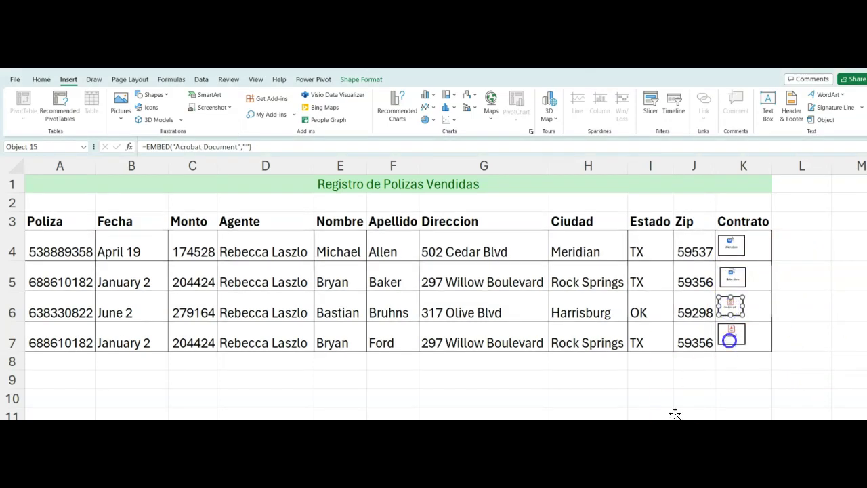
{"action": "left_click", "coordinate": [734, 244]}
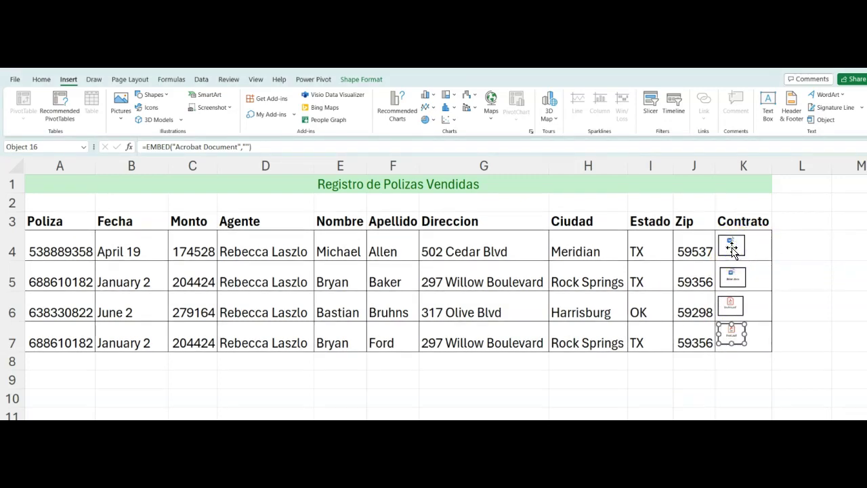
{"action": "left_click", "coordinate": [733, 248]}
{"action": "left_click", "coordinate": [735, 249]}
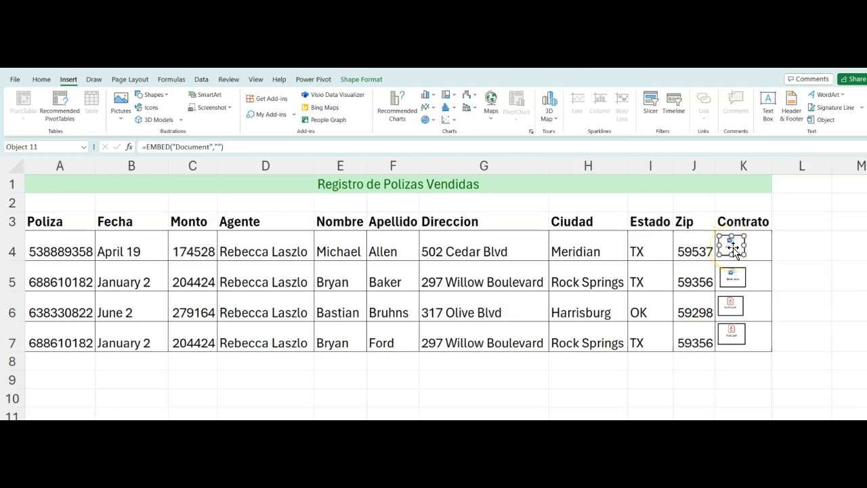
{"action": "left_click", "coordinate": [730, 274], "text": "ctrl"}
{"action": "left_click", "coordinate": [729, 303], "text": "ctrl"}
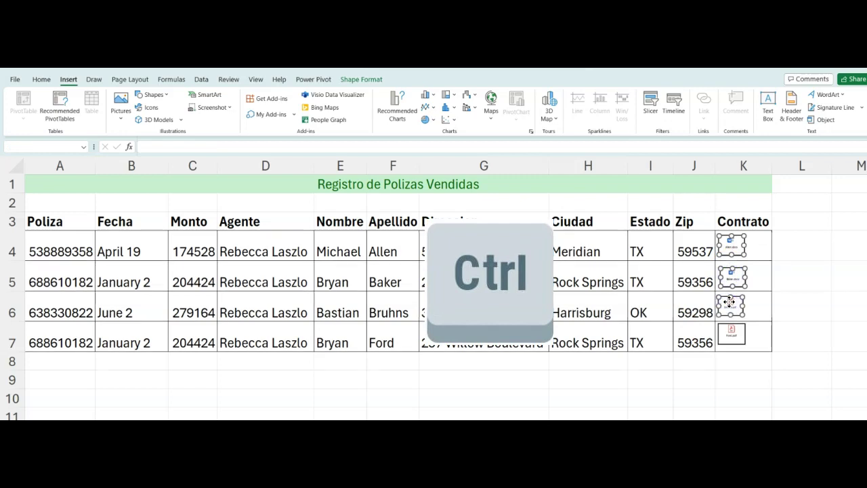
Step: Add the K7 icon to the selection and set all four icons to No Fill and No Outline
{"action": "left_click", "coordinate": [729, 330], "text": "ctrl"}
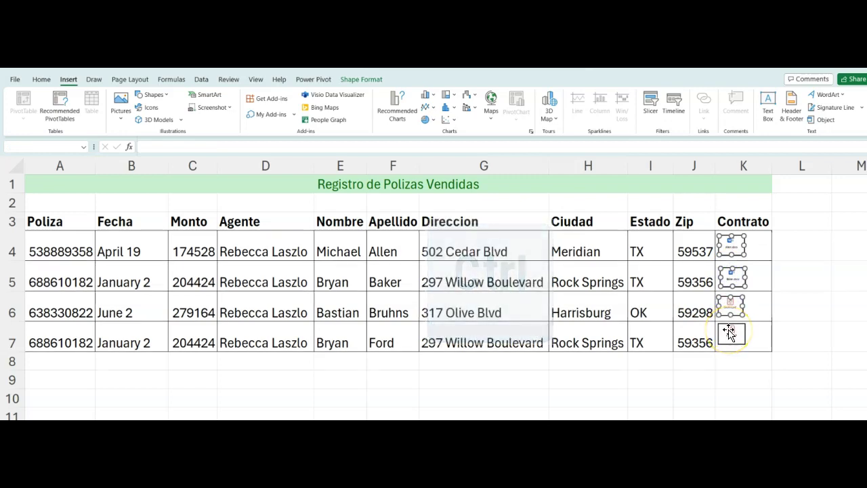
{"action": "left_click", "coordinate": [358, 82]}
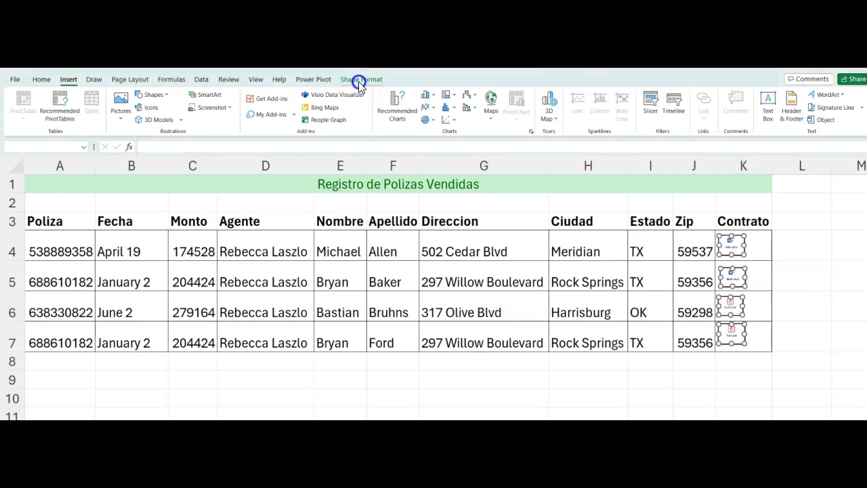
{"action": "left_click", "coordinate": [358, 81]}
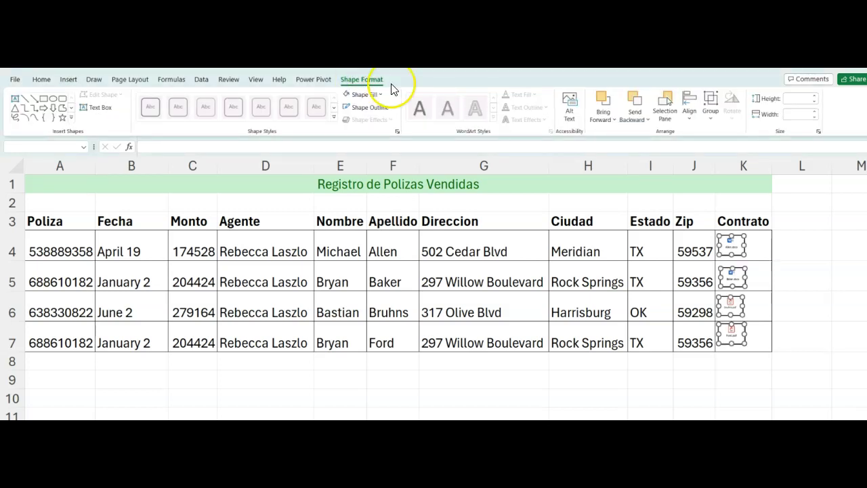
{"action": "key", "text": "Escape"}
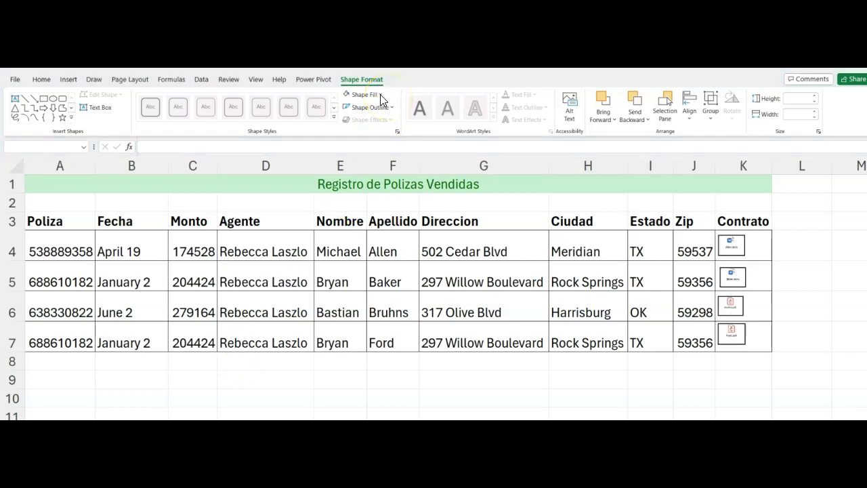
{"action": "left_click", "coordinate": [380, 94]}
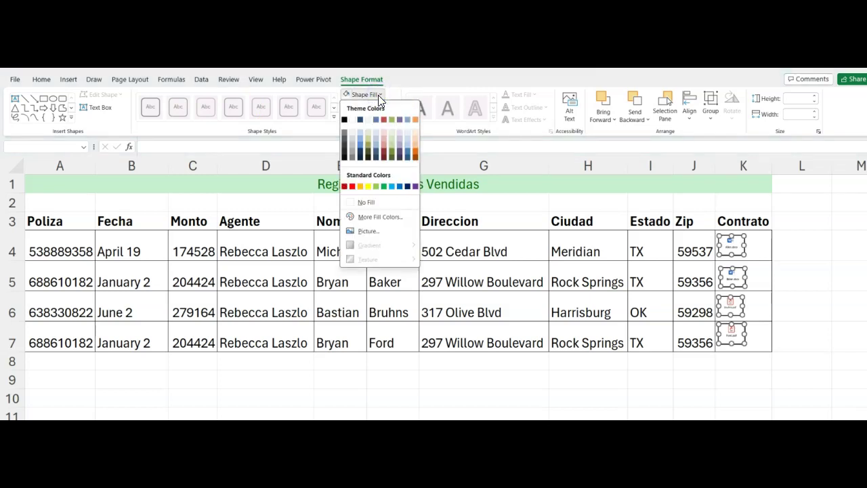
{"action": "left_click", "coordinate": [388, 206]}
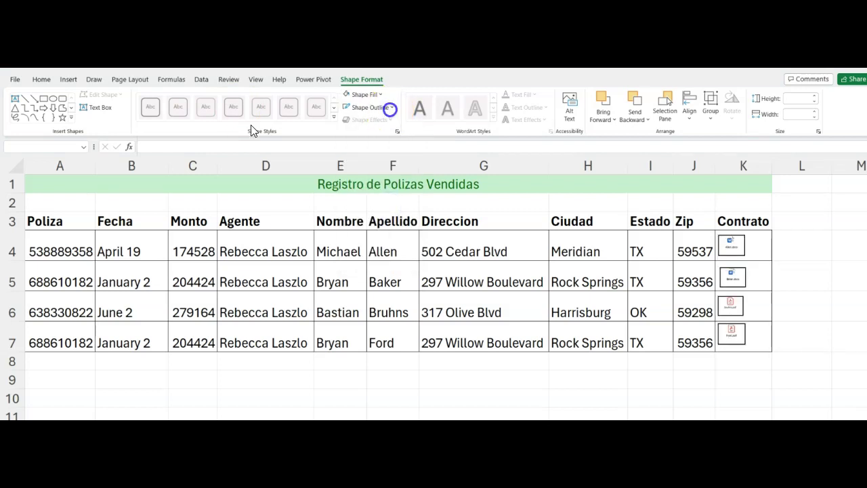
{"action": "left_click", "coordinate": [392, 108]}
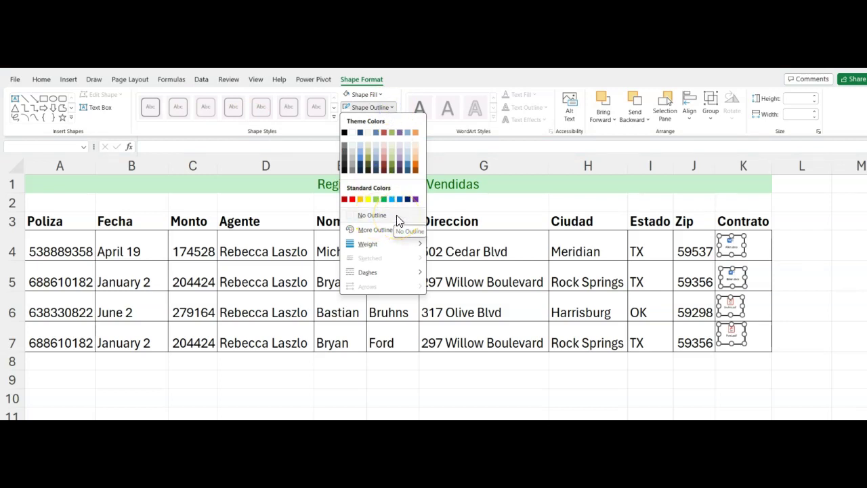
{"action": "left_click", "coordinate": [397, 219]}
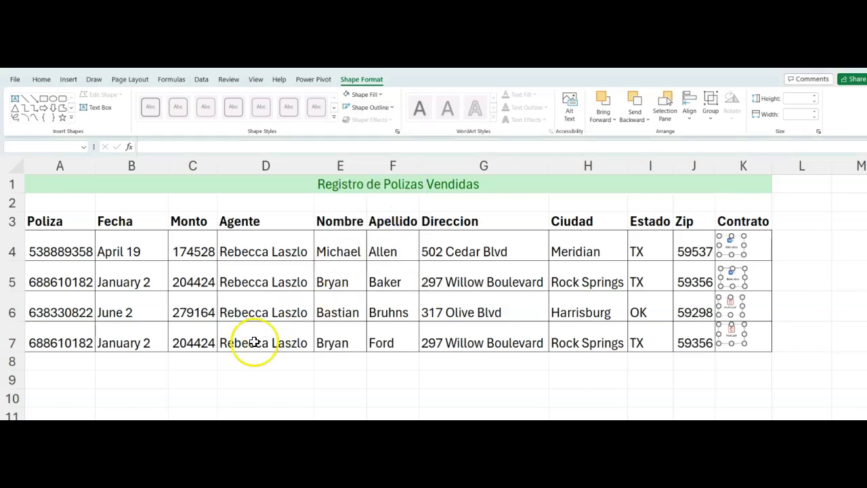
Step: Deselect the icons, then open the Baker.docx contract in K5 in Word
{"action": "left_click", "coordinate": [519, 377]}
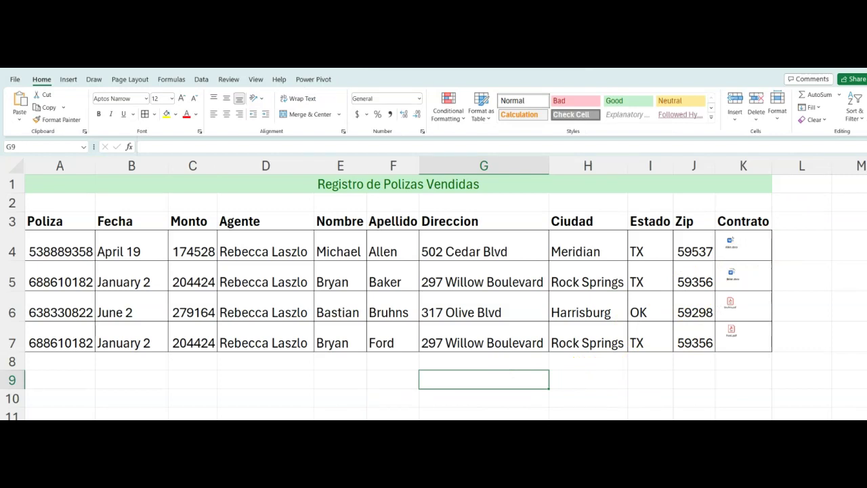
{"action": "left_click", "coordinate": [734, 244]}
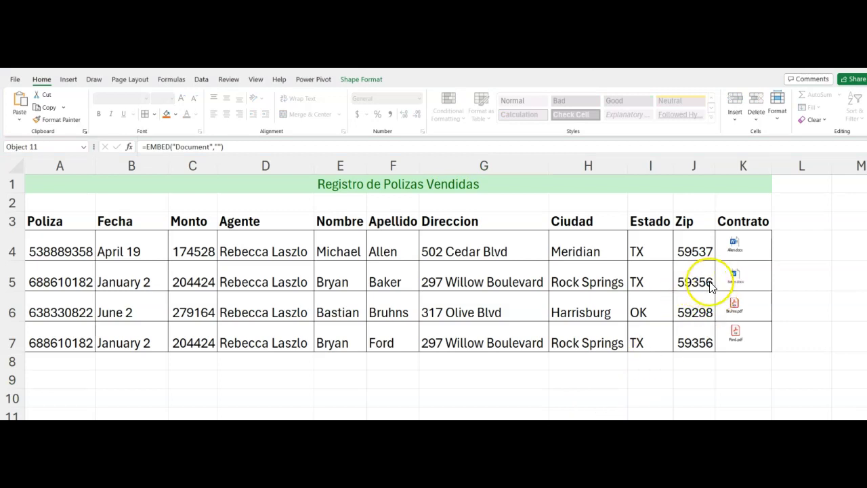
{"action": "left_click", "coordinate": [734, 277]}
{"action": "left_click", "coordinate": [735, 276]}
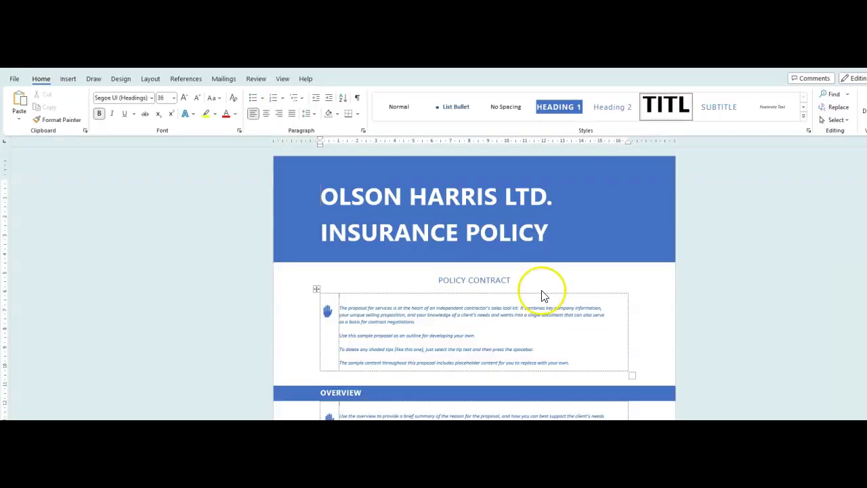
Step: Append '- NO APARECE' to the POLICY CONTRACT subtitle of the embedded Baker contract and close Word
{"action": "left_click", "coordinate": [526, 285]}
{"action": "type", "text": "- NO "}
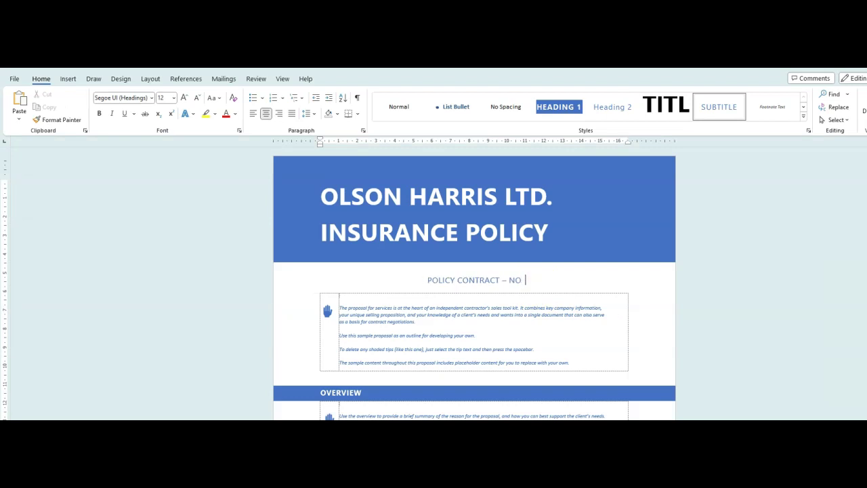
{"action": "type", "text": "A"}
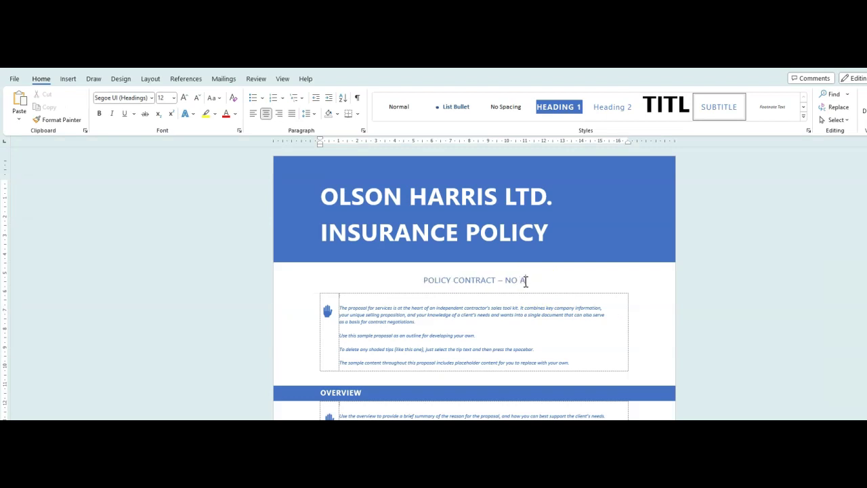
{"action": "type", "text": "PARECE"}
{"action": "left_click", "coordinate": [813, 145]}
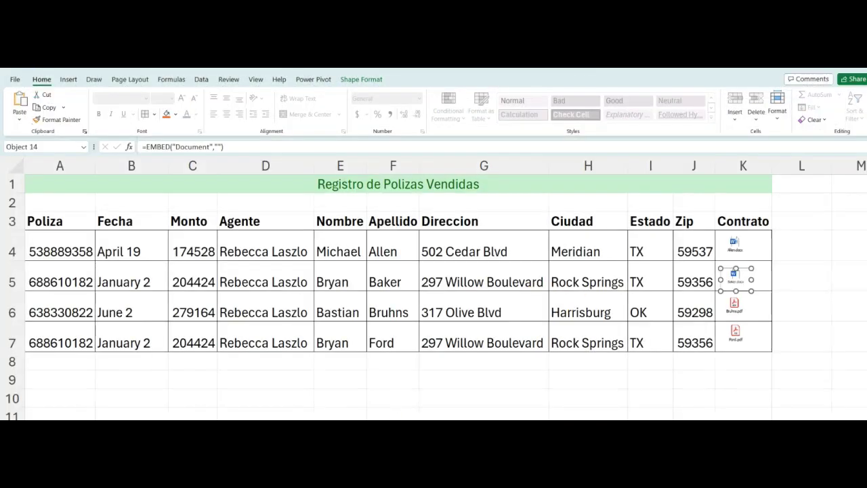
Step: Open the original Baker.docx from the Contratos folder in Word
{"action": "double_click", "coordinate": [393, 264]}
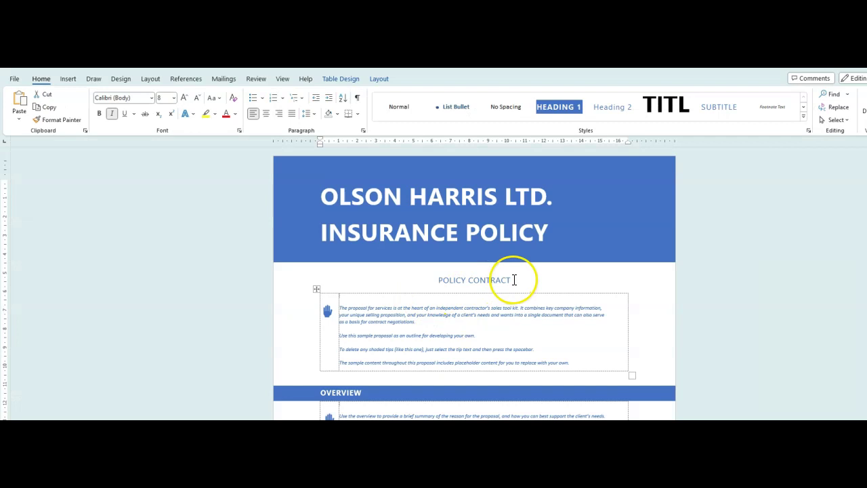
Step: Append '- EDITADO' after POLICY CONTRACT in the Baker.docx subtitle
{"action": "left_click", "coordinate": [543, 280]}
{"action": "type", "text": "- EDITADO"}
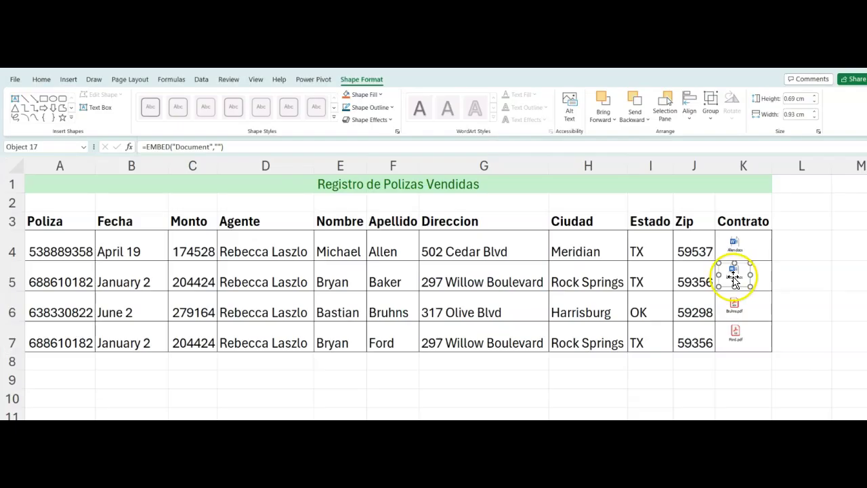
Step: Reopen Baker's embedded Word contract in cell K5
{"action": "double_click", "coordinate": [735, 278]}
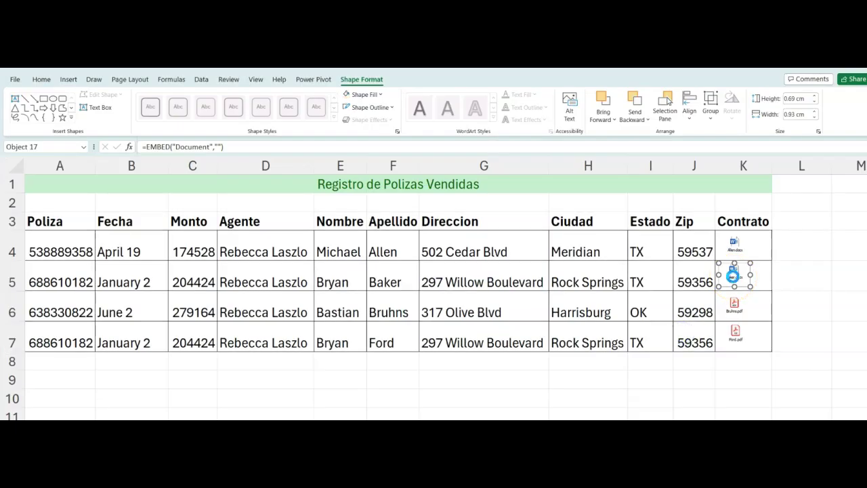